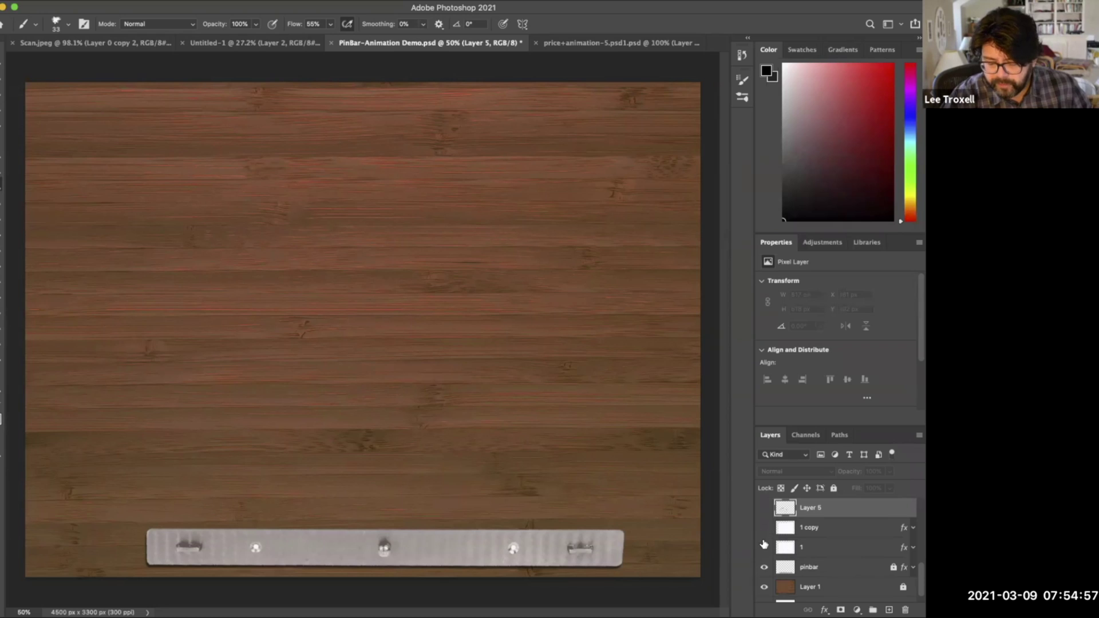
Toggle the visibility of the 1 copy paper sheet and the pinbar to compare the sheet with and without the pinbar.
left_click(765, 527)
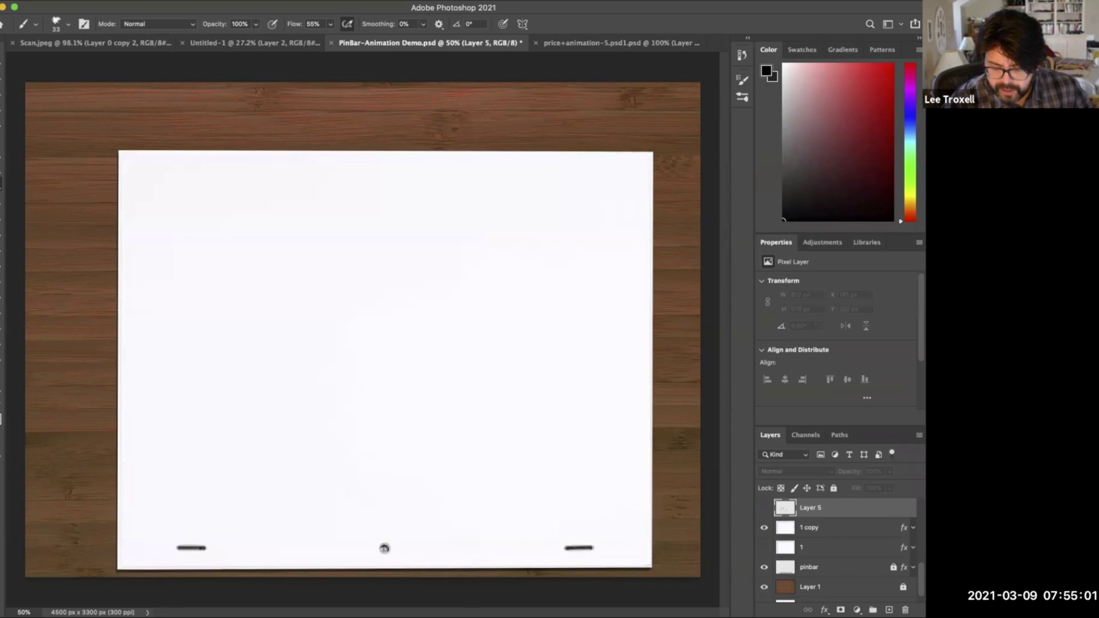
scroll(841, 549, "down", 1)
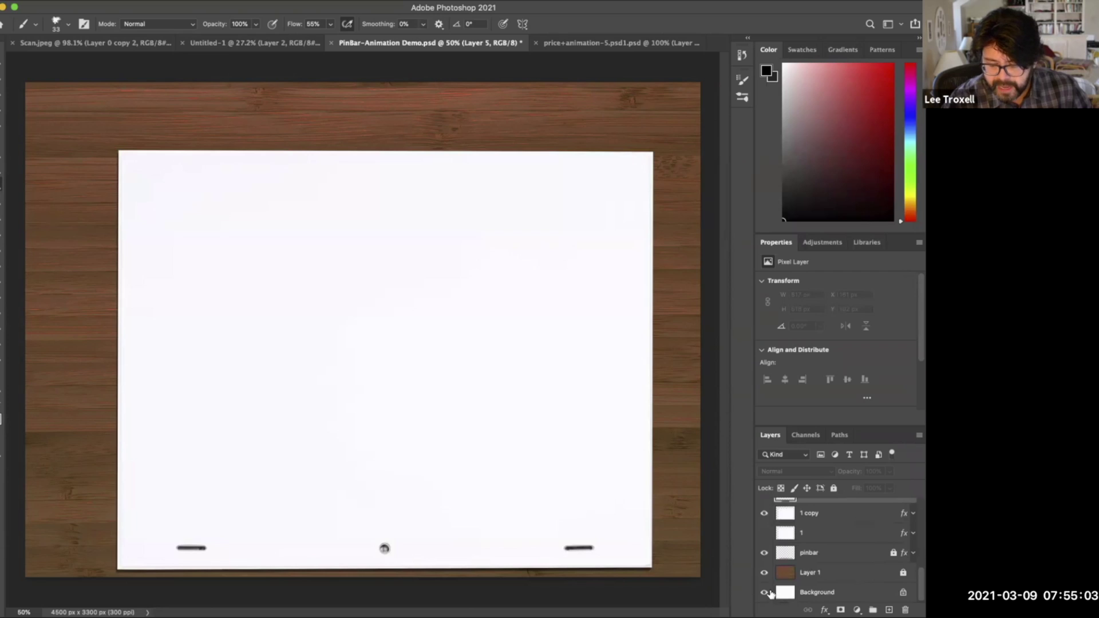
left_click(764, 515)
left_click(764, 553)
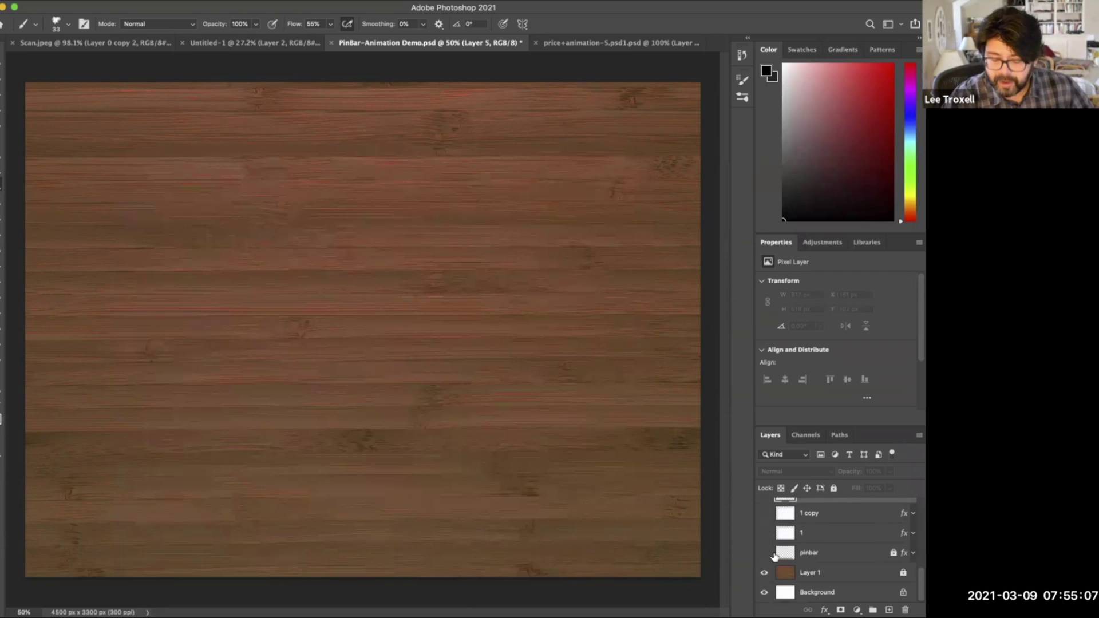
left_click(764, 514)
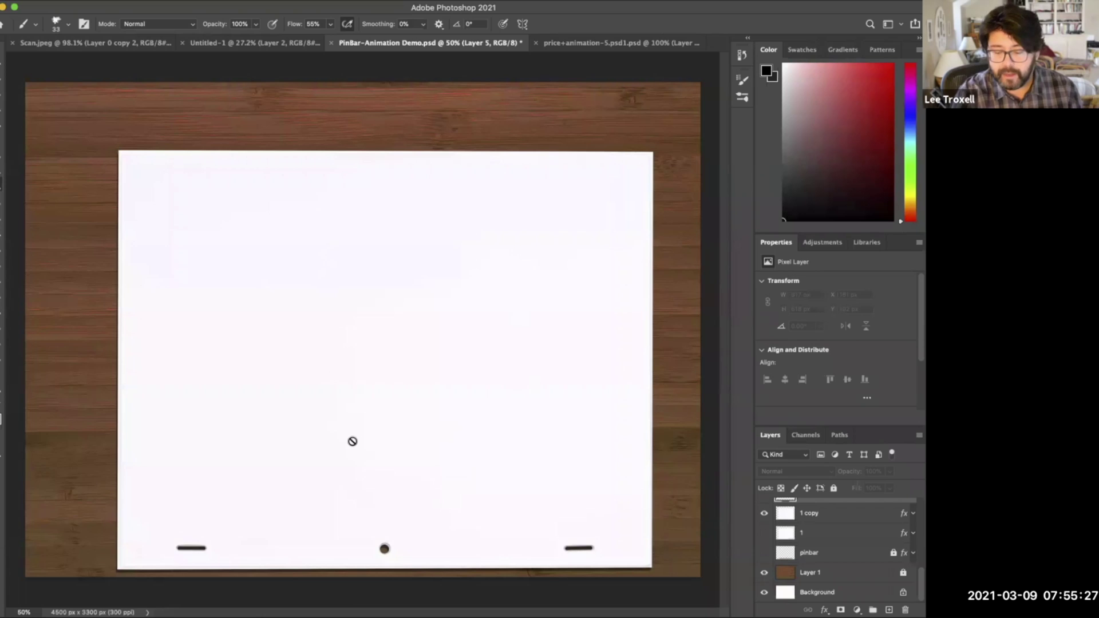
left_click(763, 513)
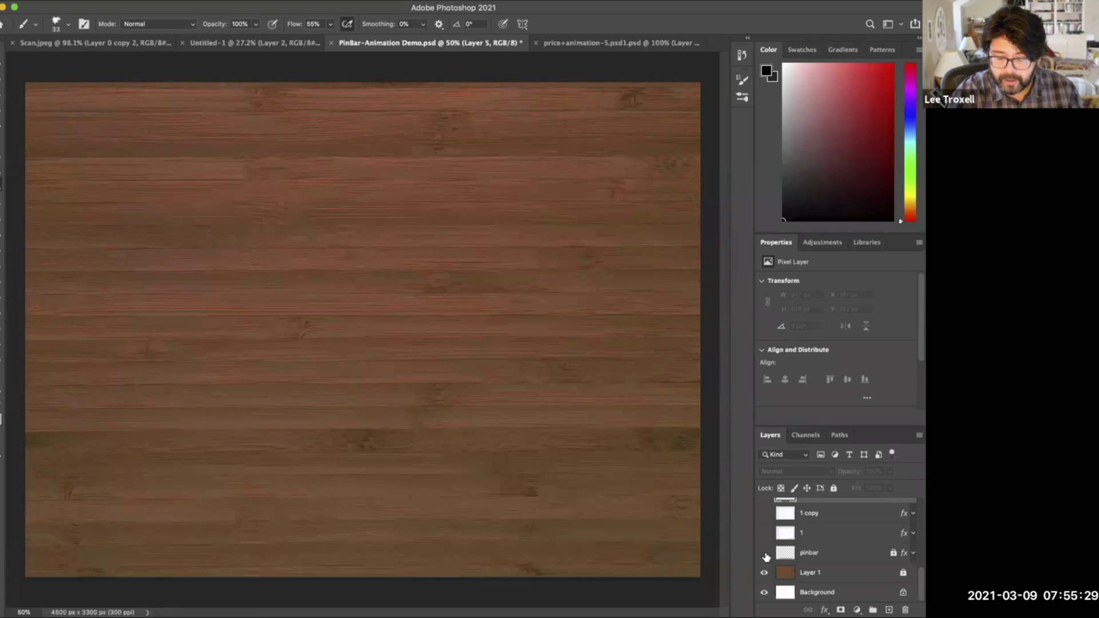
left_click(763, 553)
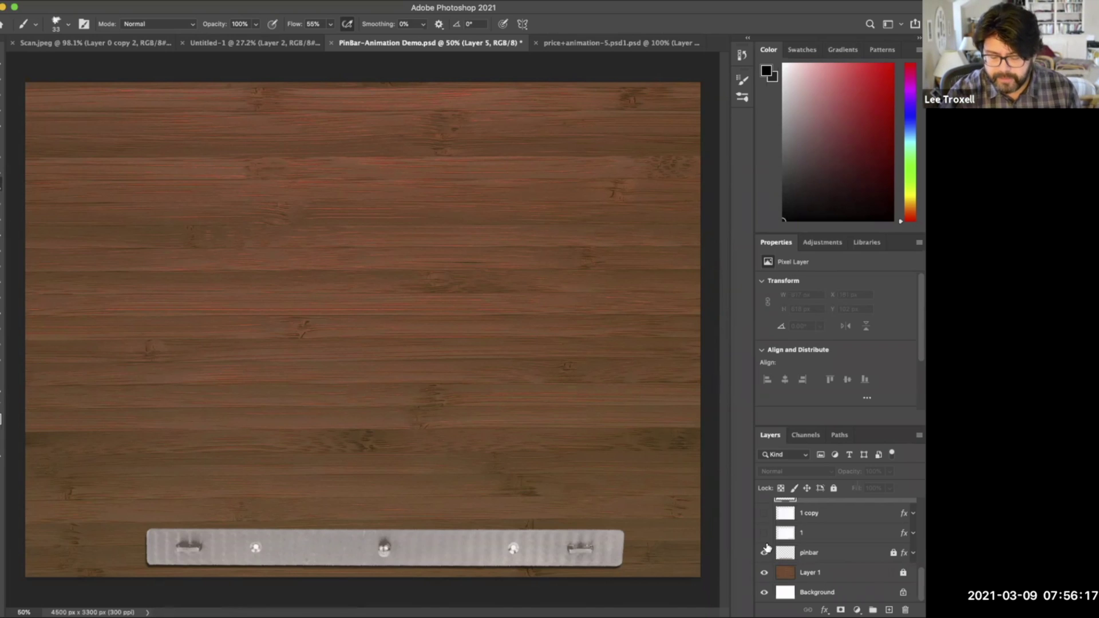
Show the 1 copy paper sheet and the Layer 5 drawing, and lower Layer 5's opacity to 21%.
left_click(764, 514)
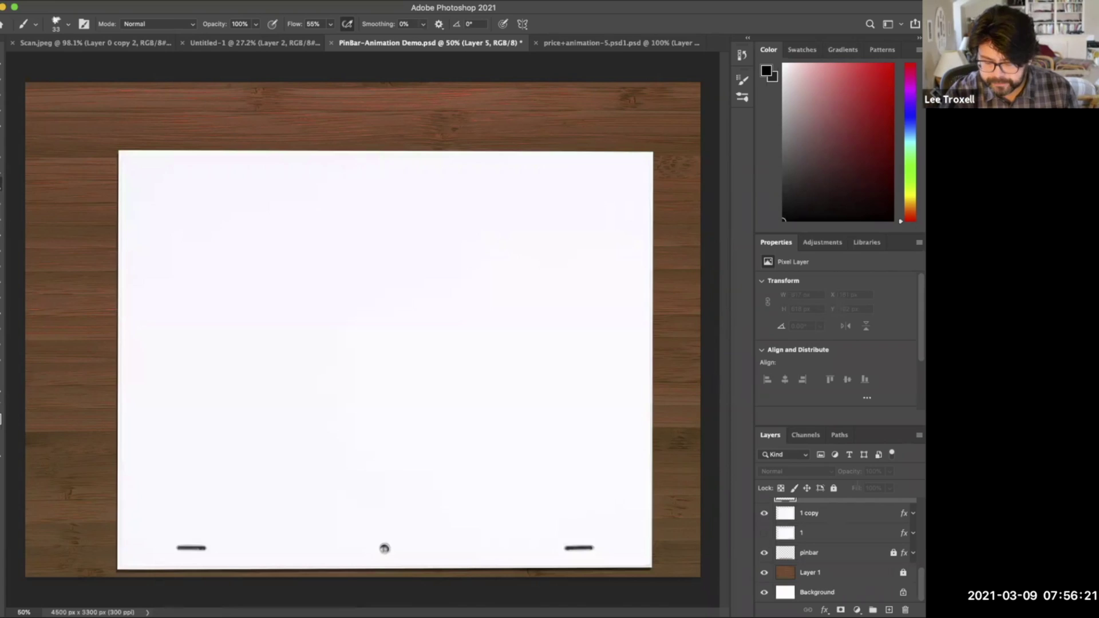
scroll(835, 544, "up", 2)
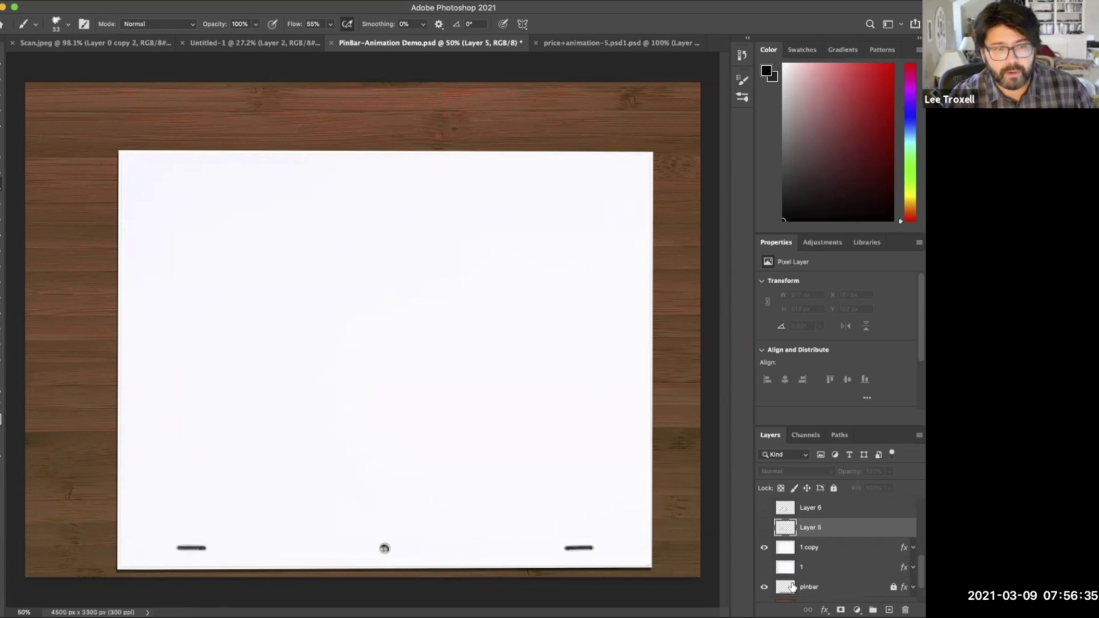
left_click(764, 527)
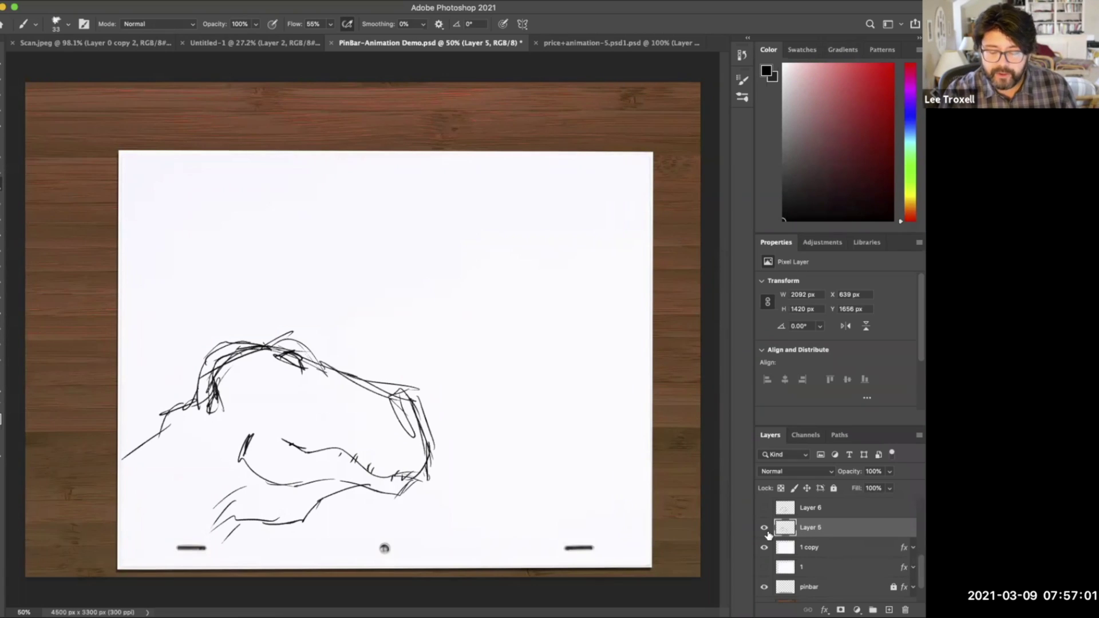
left_click(890, 488)
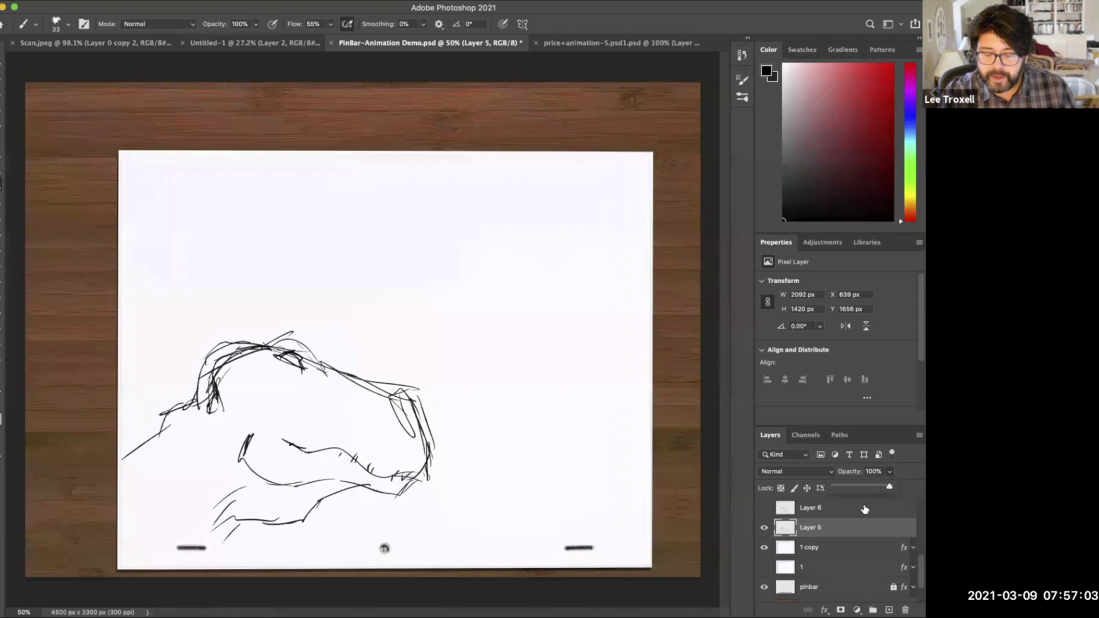
left_click_drag(889, 486, 845, 489)
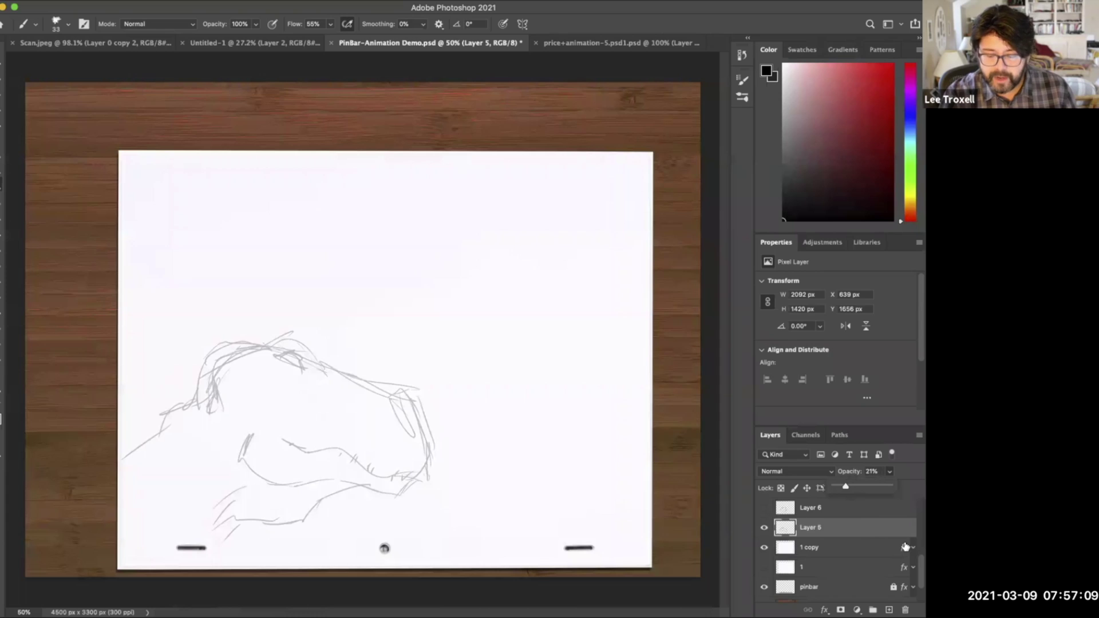
Show Layer 6 over the dimmed Layer 5 drawing, compare the two, and lower Layer 6's opacity to 29%.
scroll(835, 543, "up", 1)
left_click(764, 527)
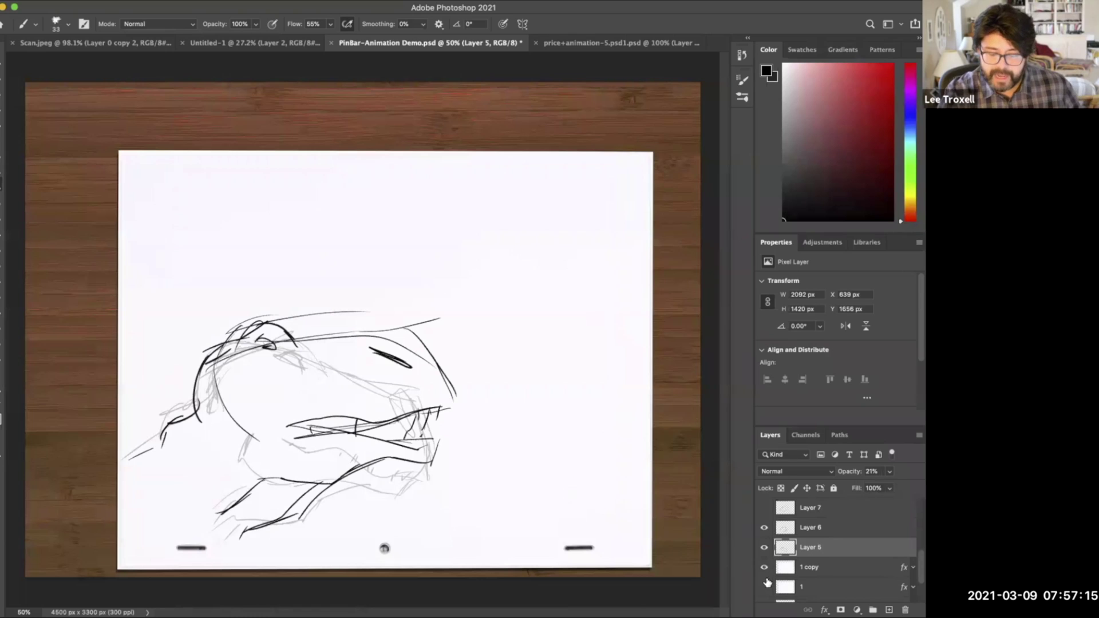
left_click(763, 547)
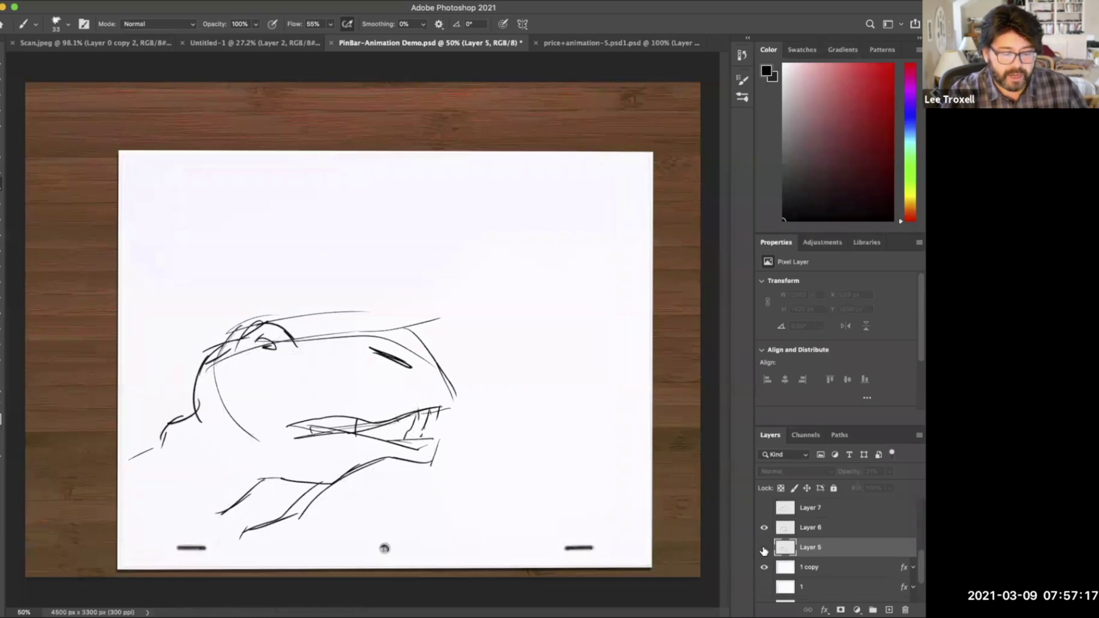
left_click(764, 548)
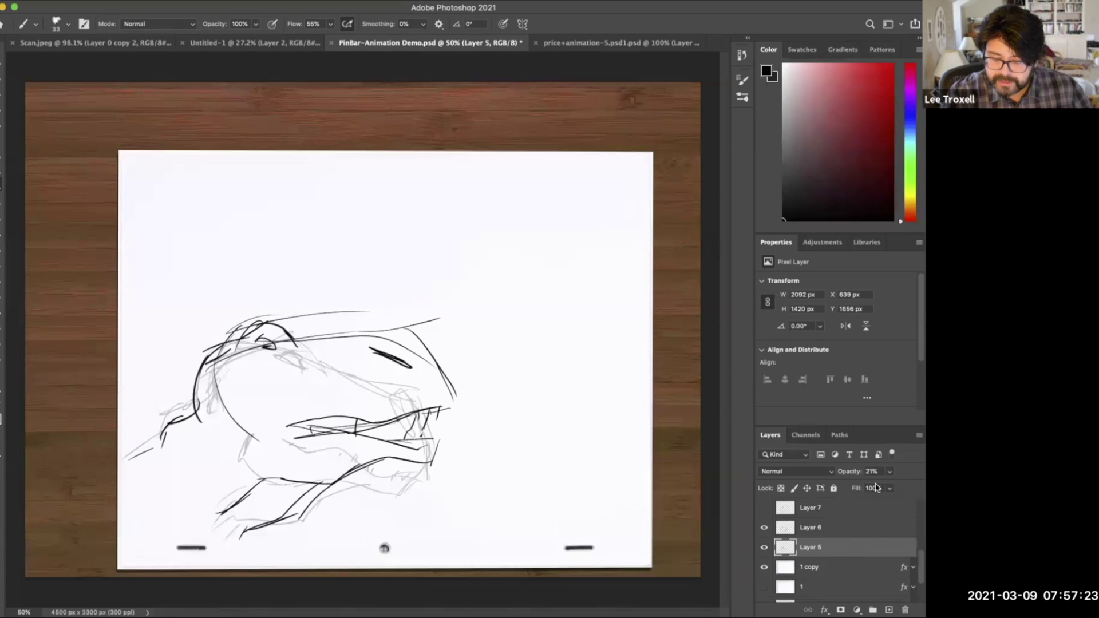
mouse_move(890, 473)
left_mouse_down()
mouse_move(874, 489)
mouse_move(891, 475)
mouse_move(850, 488)
left_mouse_up()
left_click(827, 529)
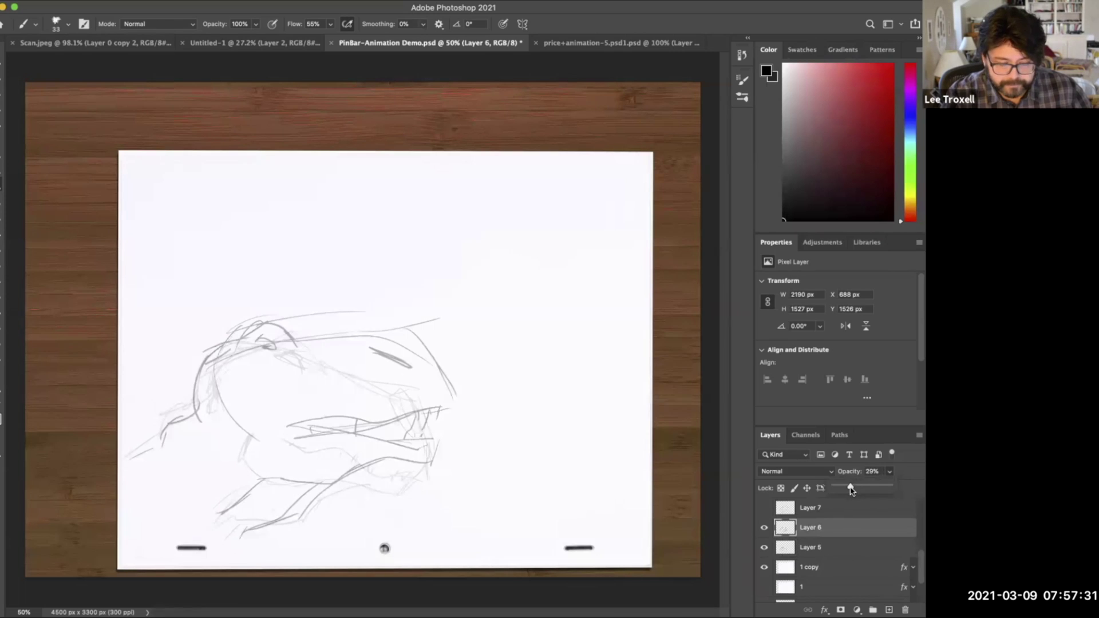
Show the Layer 7 drawing and lower its opacity so it reads as a faint underlay.
left_click(764, 508)
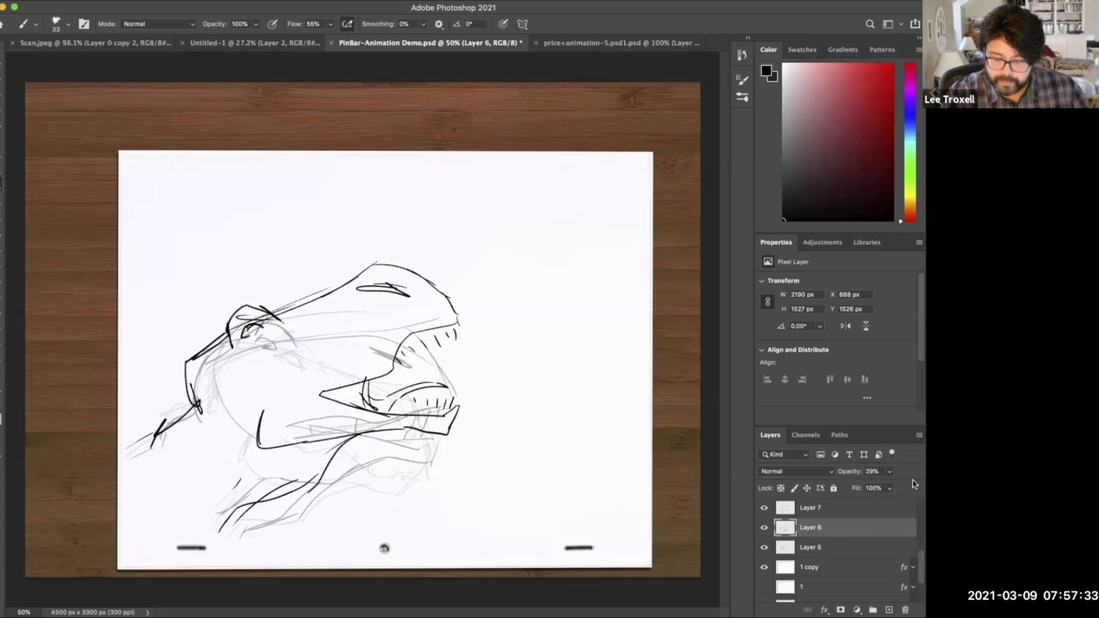
scroll(812, 538, "up", 1)
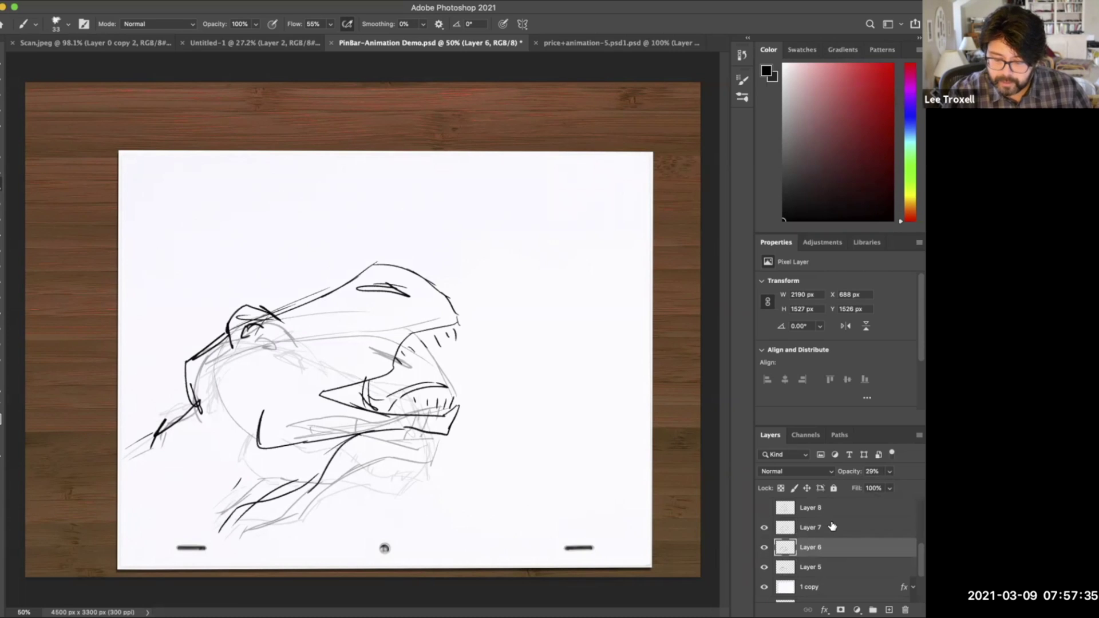
left_click(827, 527)
left_click(890, 471)
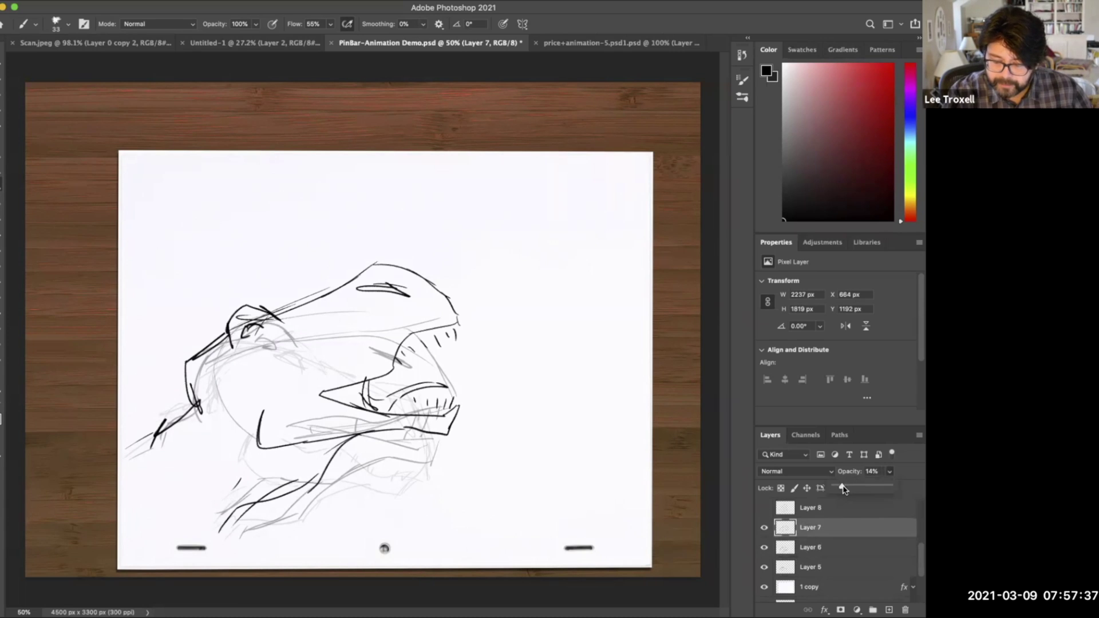
left_click(848, 488)
Fade the older drawings further by setting Layer 6 to 11% opacity and Layer 5 to 7%.
left_click(832, 556)
left_click(889, 471)
left_click_drag(868, 488, 865, 488)
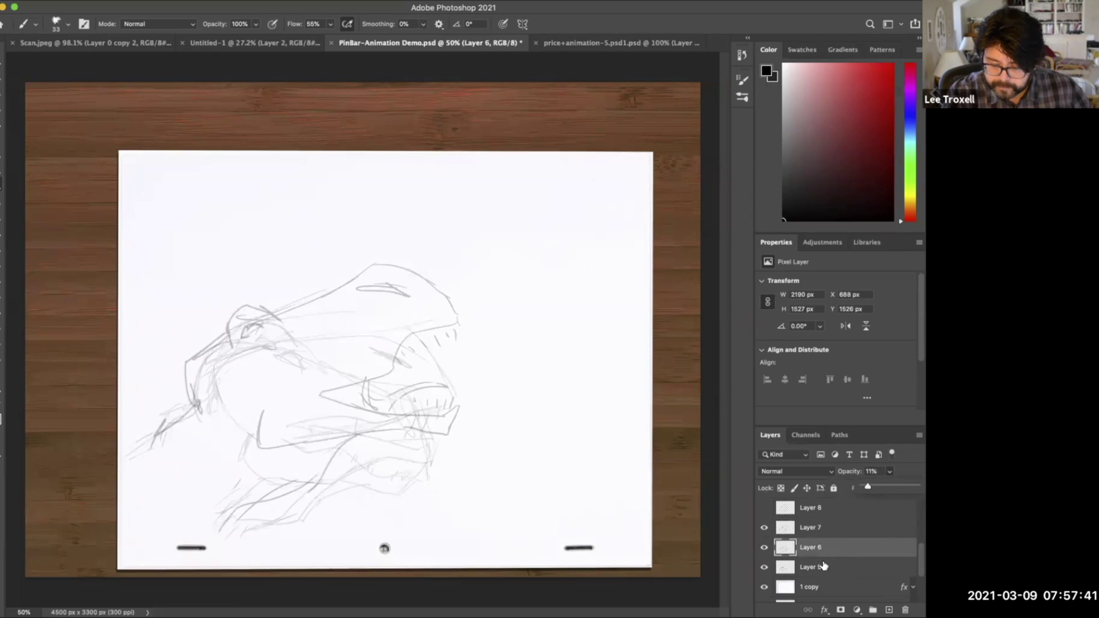
left_click(824, 567)
left_click(889, 471)
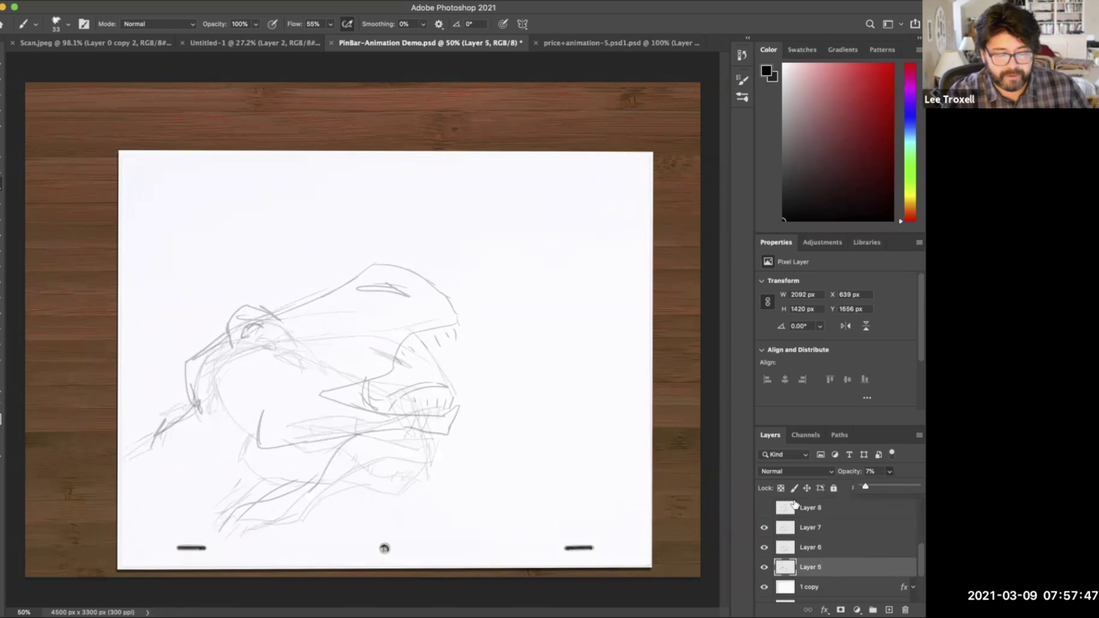
Show the Layer 8 drawing over the faded ones, then hide Layers 5 through 8.
left_click(763, 507)
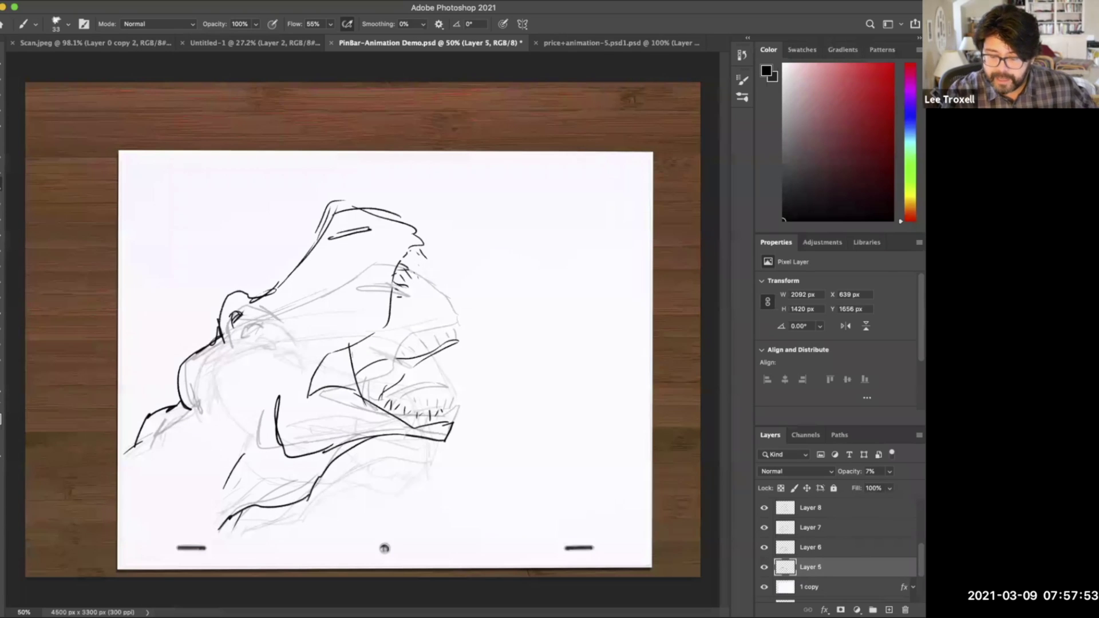
scroll(838, 546, "up", 1)
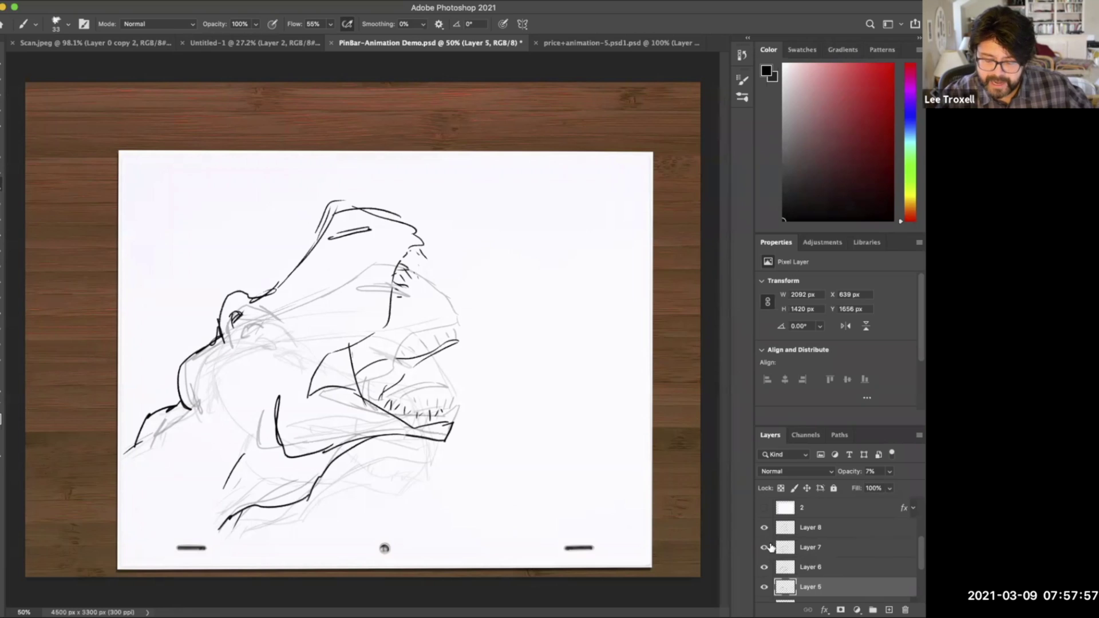
left_click_drag(765, 535, 765, 587)
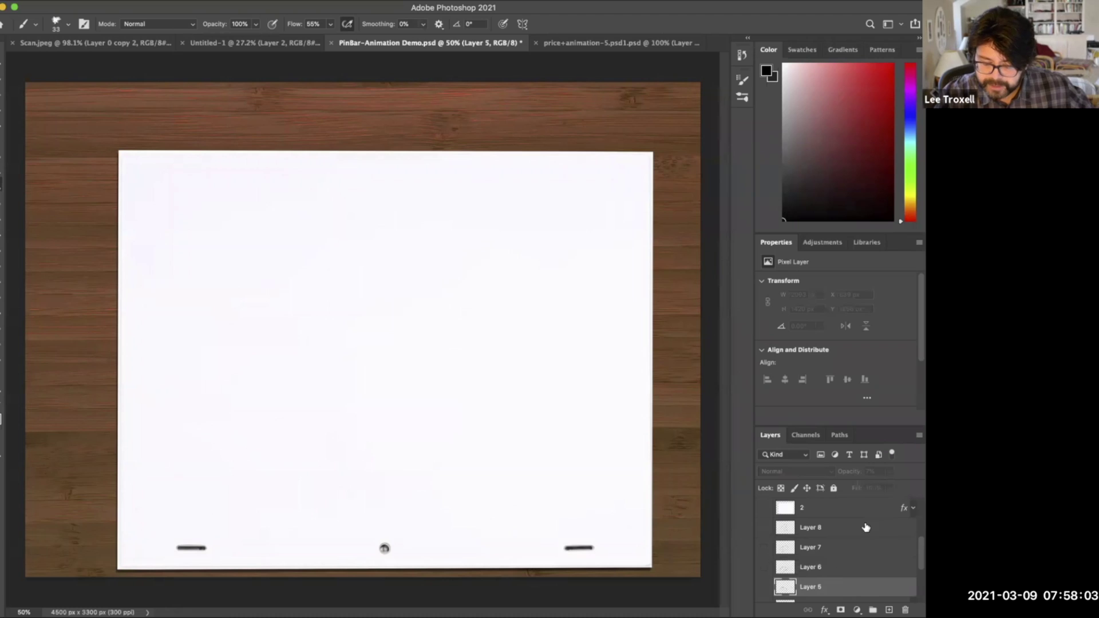
Show Layer 5, restore its opacity to 100%, and hide it again.
scroll(838, 547, "down", 2)
left_click(765, 548)
left_click(889, 471)
left_click_drag(866, 489, 920, 491)
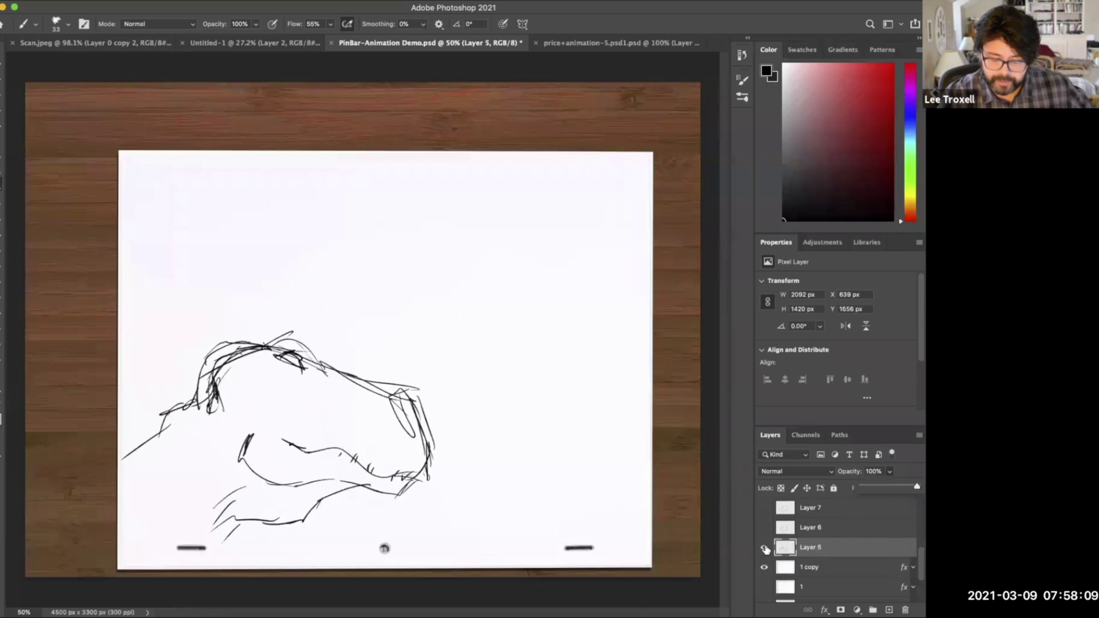
left_click(765, 548)
Show Layer 6, restore its opacity to 100%, and hide it again.
left_click(764, 527)
left_click(841, 525)
left_click(889, 471)
left_click_drag(869, 489, 919, 490)
left_click(764, 527)
Show Layer 7 and restore its opacity to 100%.
left_click(763, 507)
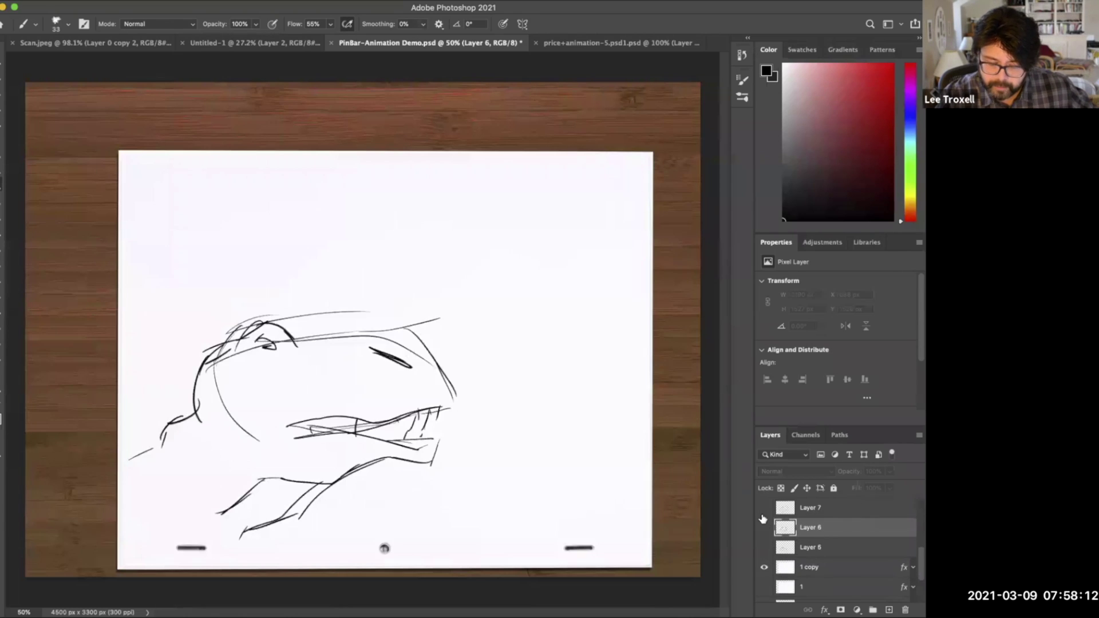
left_click(817, 510)
left_click(889, 471)
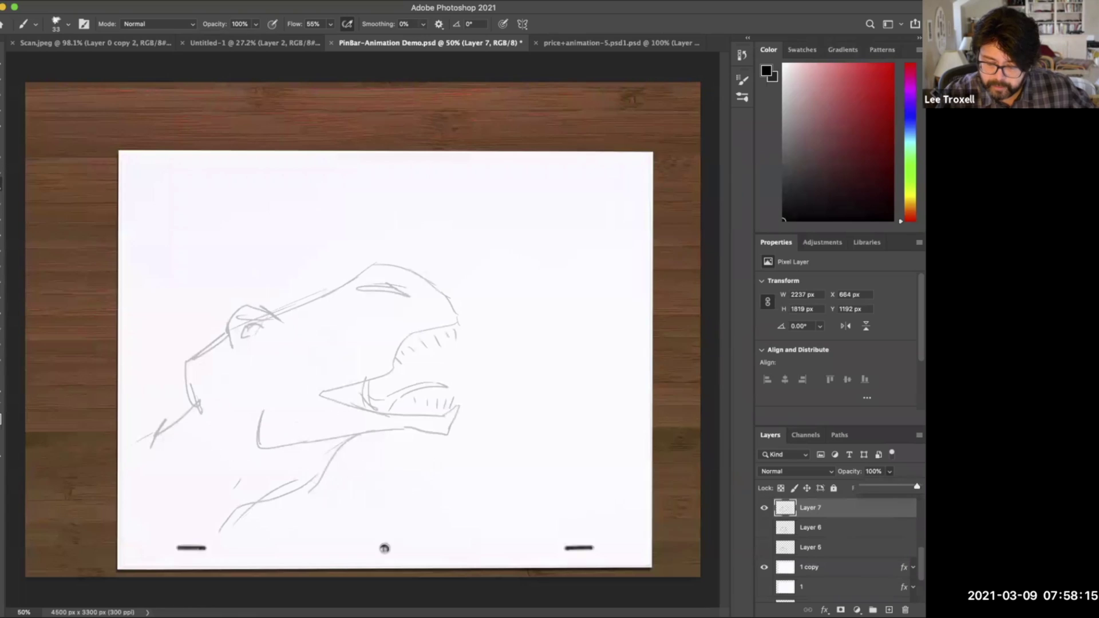
Show the Layer 8 drawing and hide Layer 7 so only the last drawing is displayed.
scroll(835, 538, "up", 2)
left_click(764, 527)
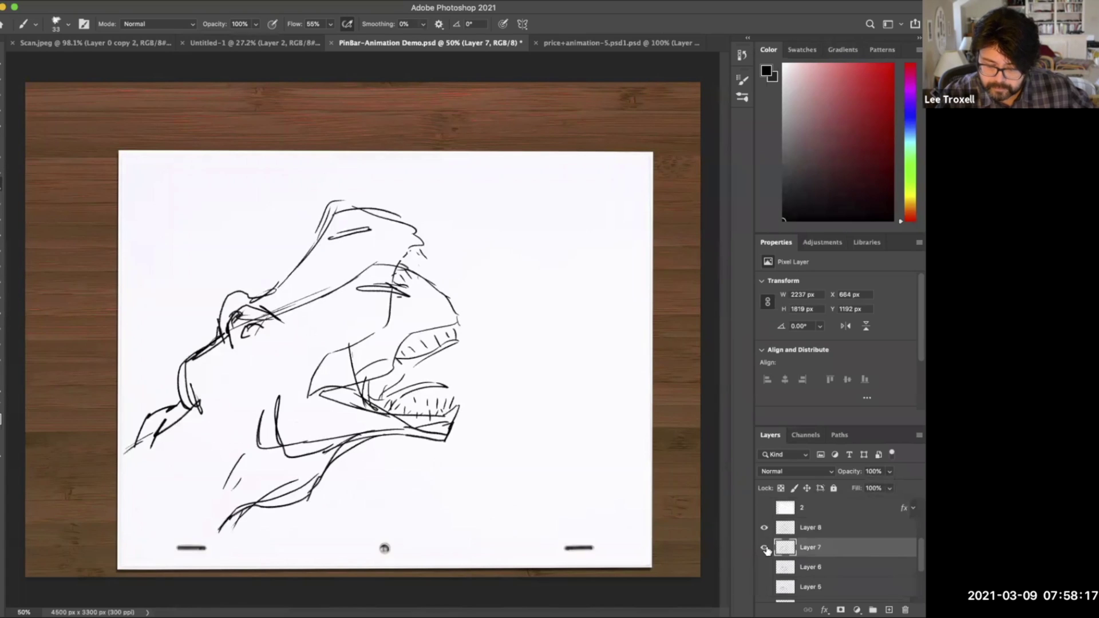
left_click(764, 548)
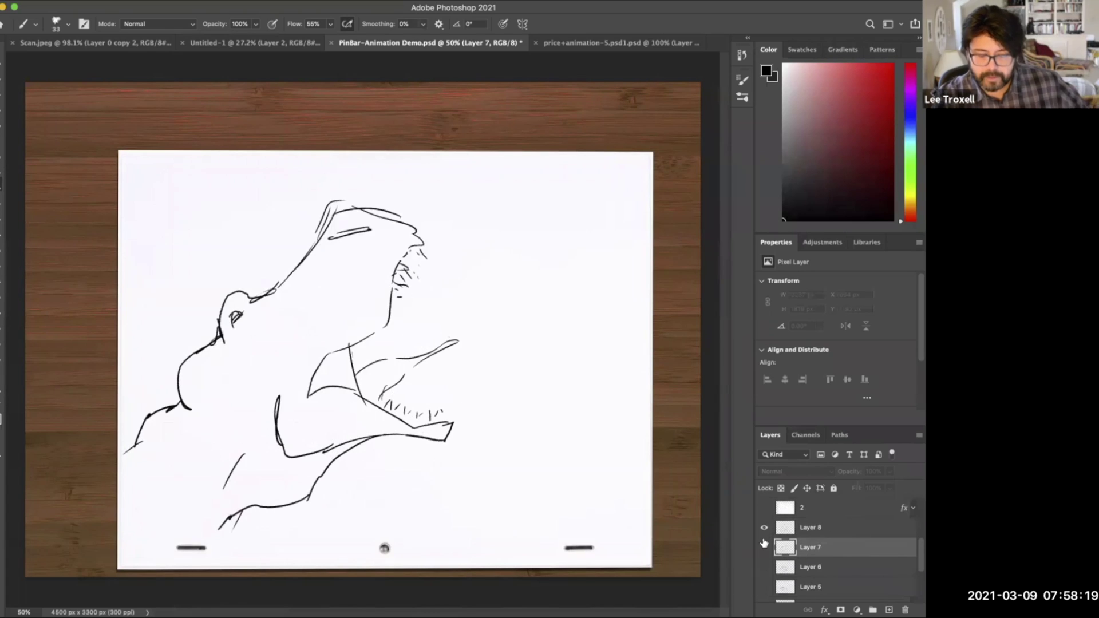
Flip backward through the drawings from Layer 8 to Layer 5 by switching their visibility one at a time.
left_click(764, 547)
left_click(764, 527)
left_click(764, 567)
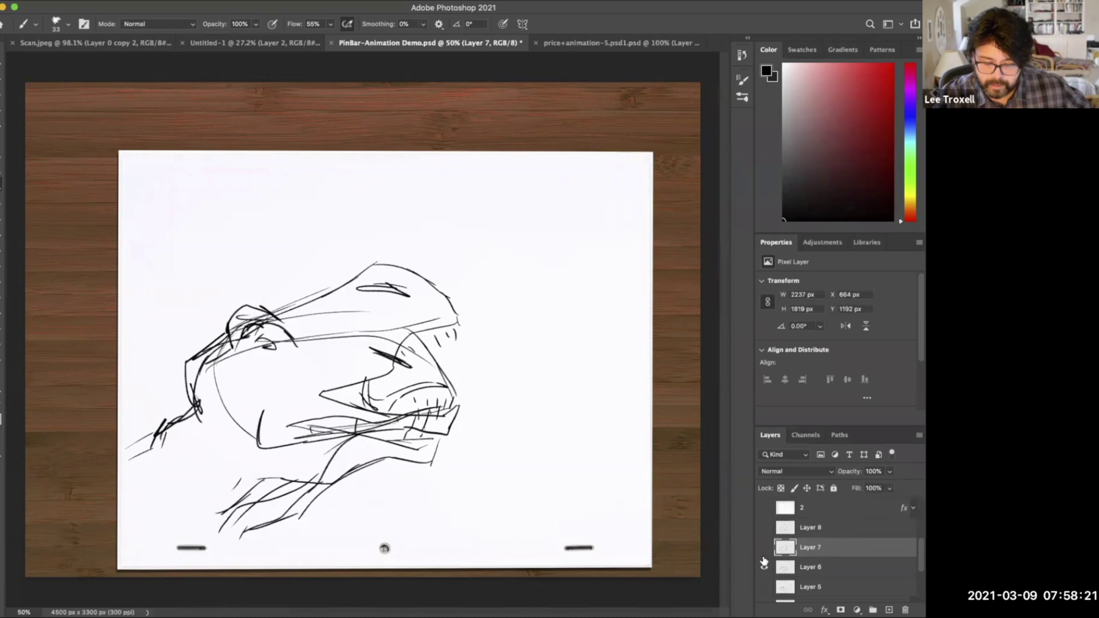
left_click(763, 565)
left_click(764, 586, "alt")
Flip forward through the drawings from Layer 5 to Layer 8, checking the motion by switching layer visibility.
left_click(764, 586)
left_click(764, 566)
left_click(764, 547)
left_click(764, 566)
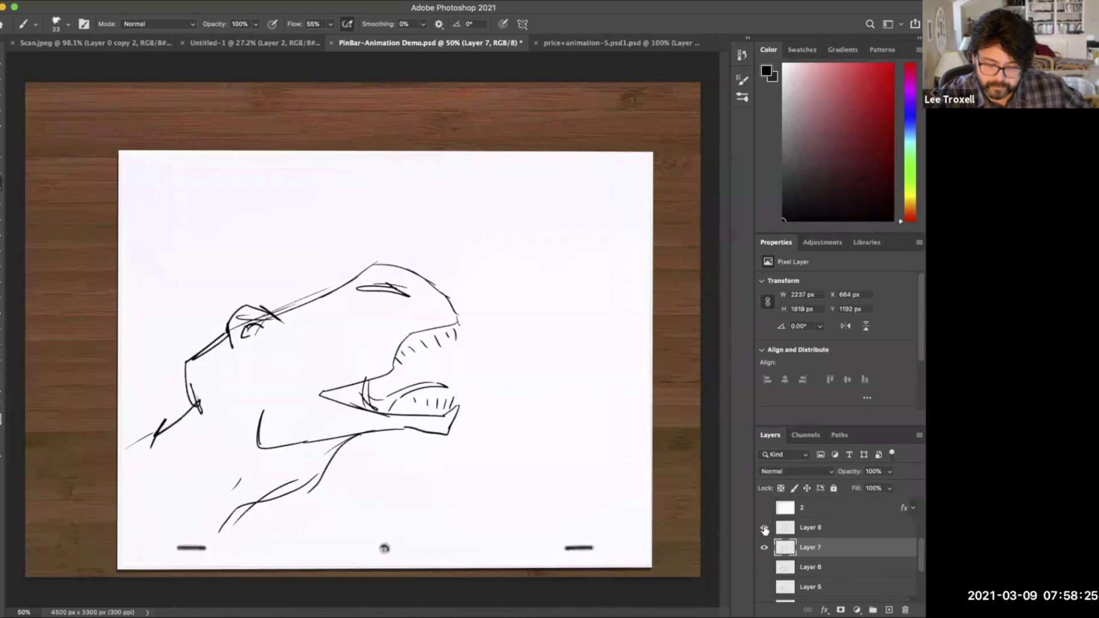
left_click(763, 527)
left_click(763, 547)
left_click(763, 507)
left_click(763, 507)
left_click(764, 526)
left_click(764, 527)
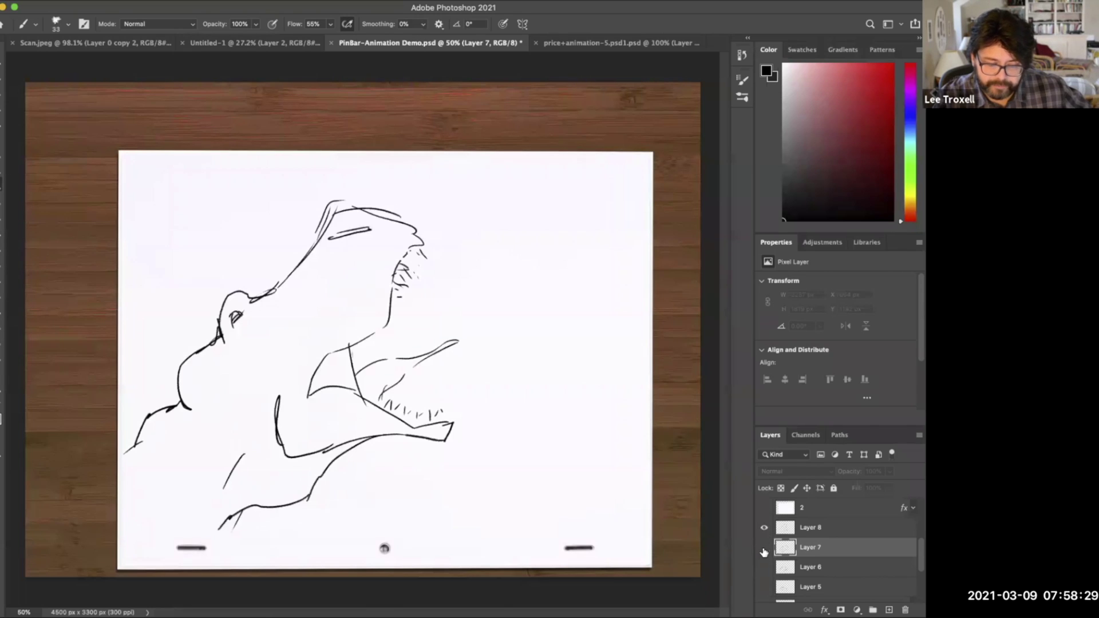
Show Layers 5 through 8 together, then hide the upper drawings to leave only Layer 5 displayed.
left_click(764, 547)
left_click(764, 566)
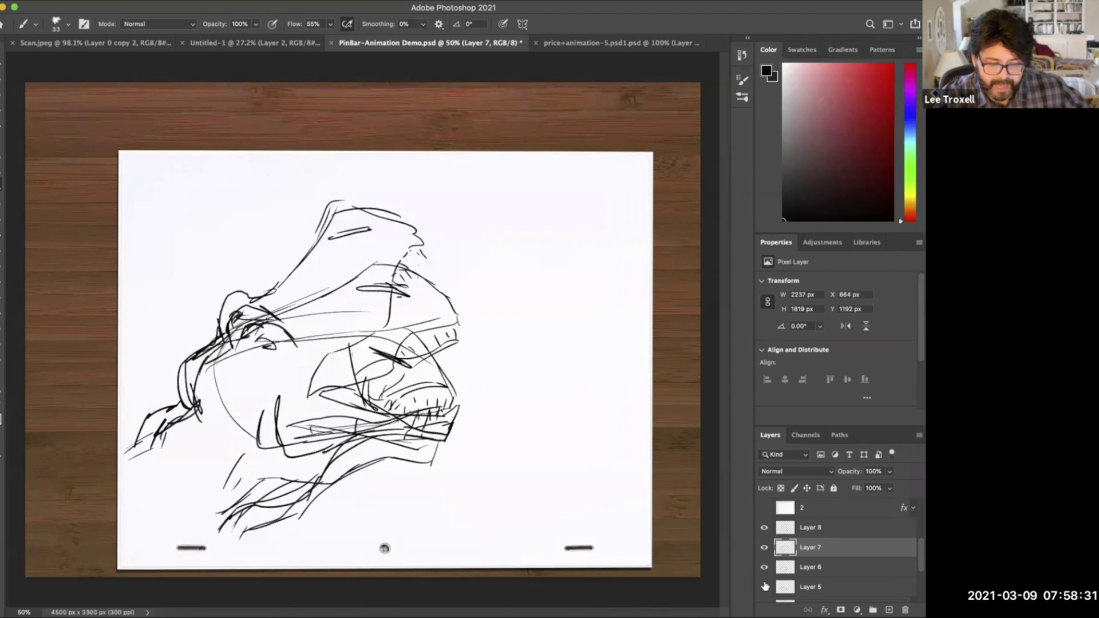
left_click(763, 589)
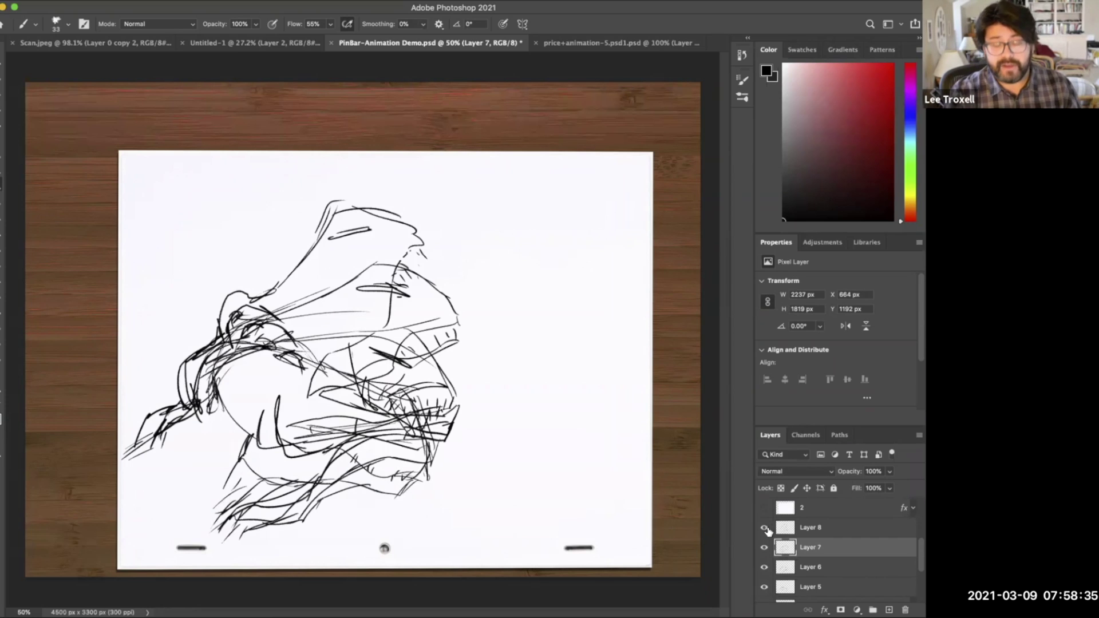
left_click(764, 547)
left_click(764, 566)
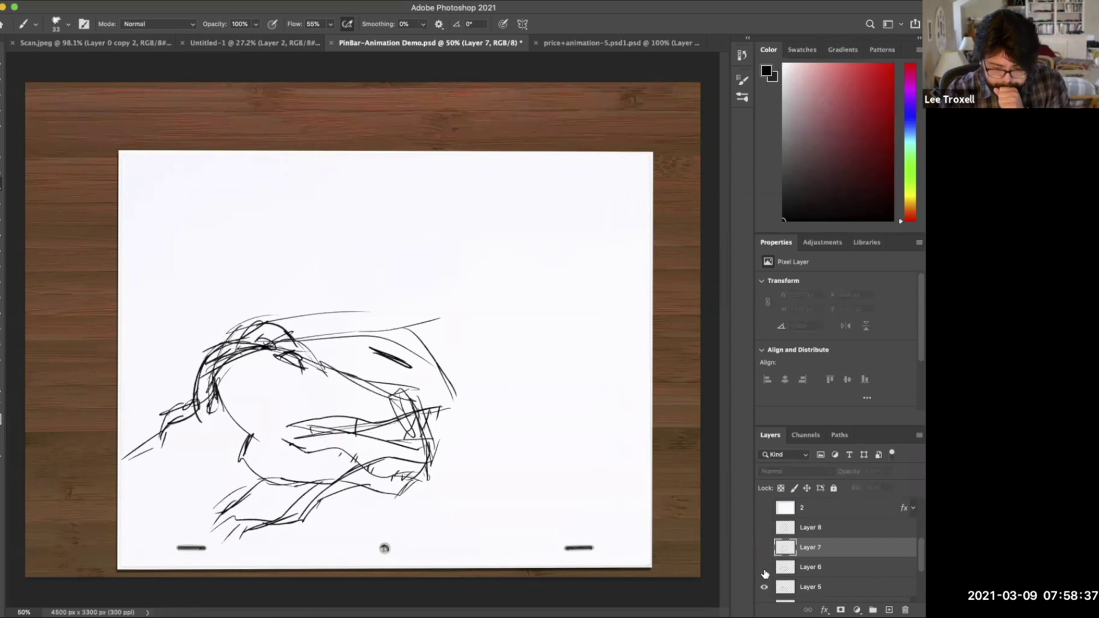
left_click(764, 586)
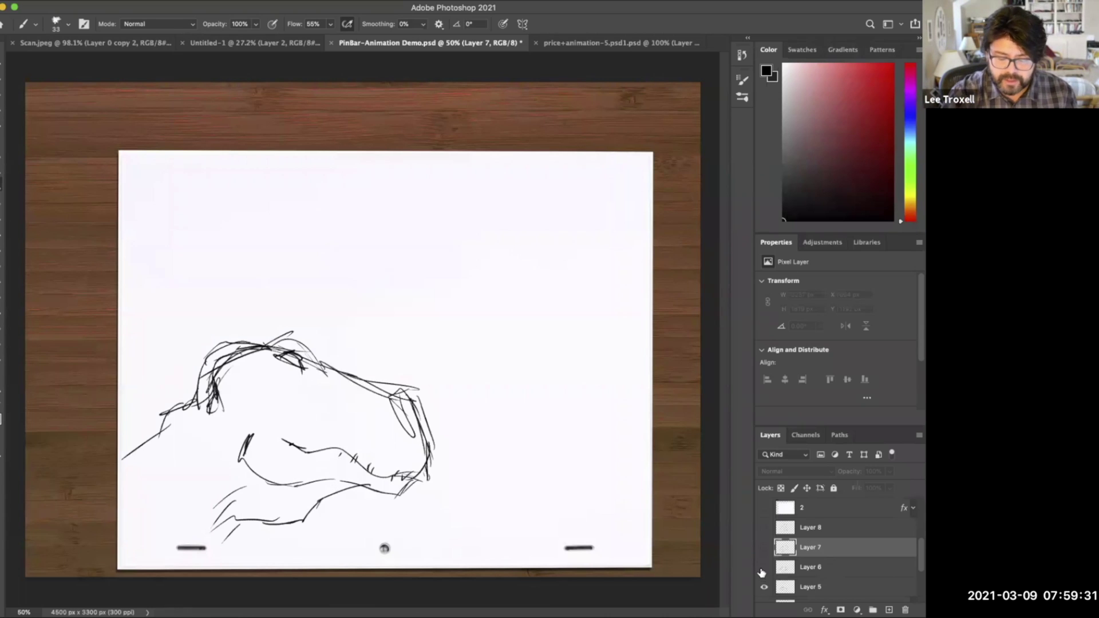
Preview the head-raising motion again by displaying Layers 5, 6, 7 and 8 in turn, ending on Layer 8.
left_click(764, 566)
left_click(764, 587)
left_click(764, 547)
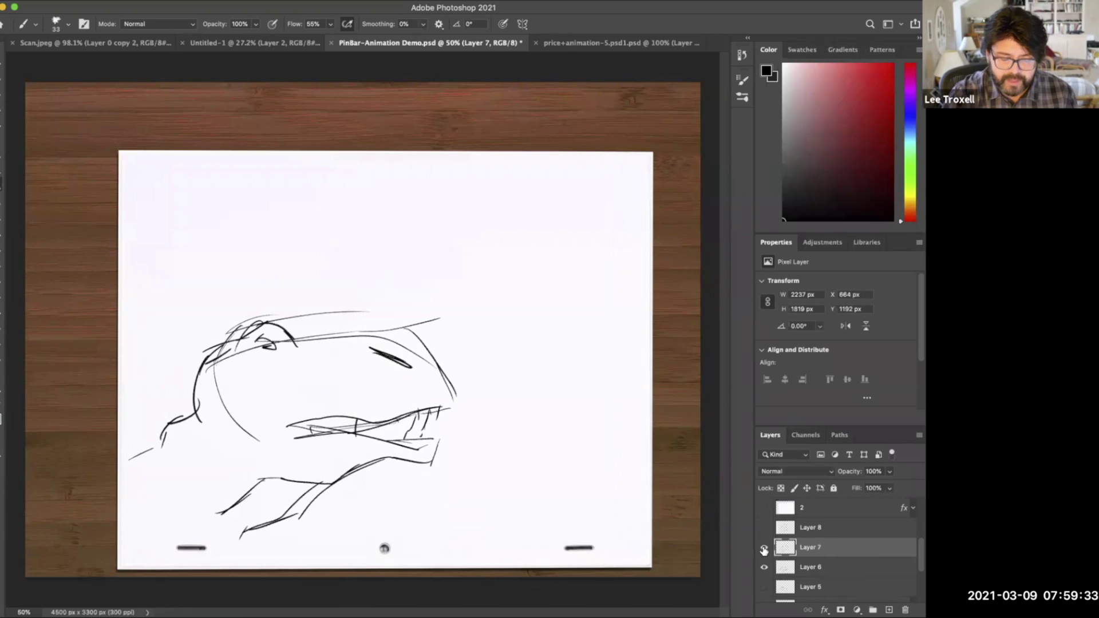
left_click(763, 566)
left_click(764, 547)
left_click(764, 527)
left_click(764, 547)
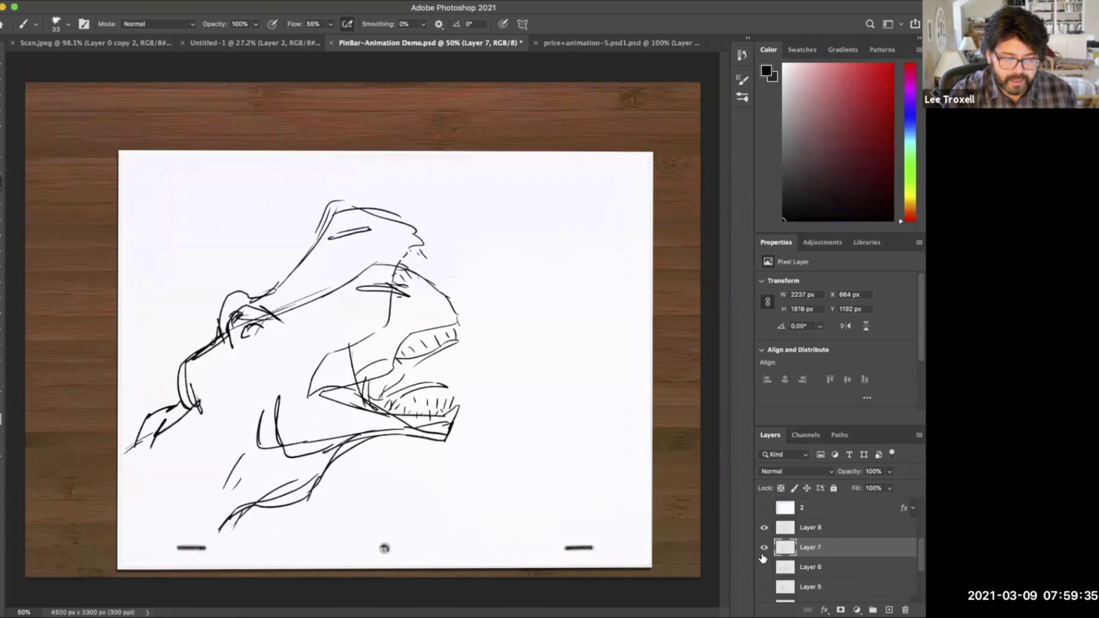
left_click(762, 548)
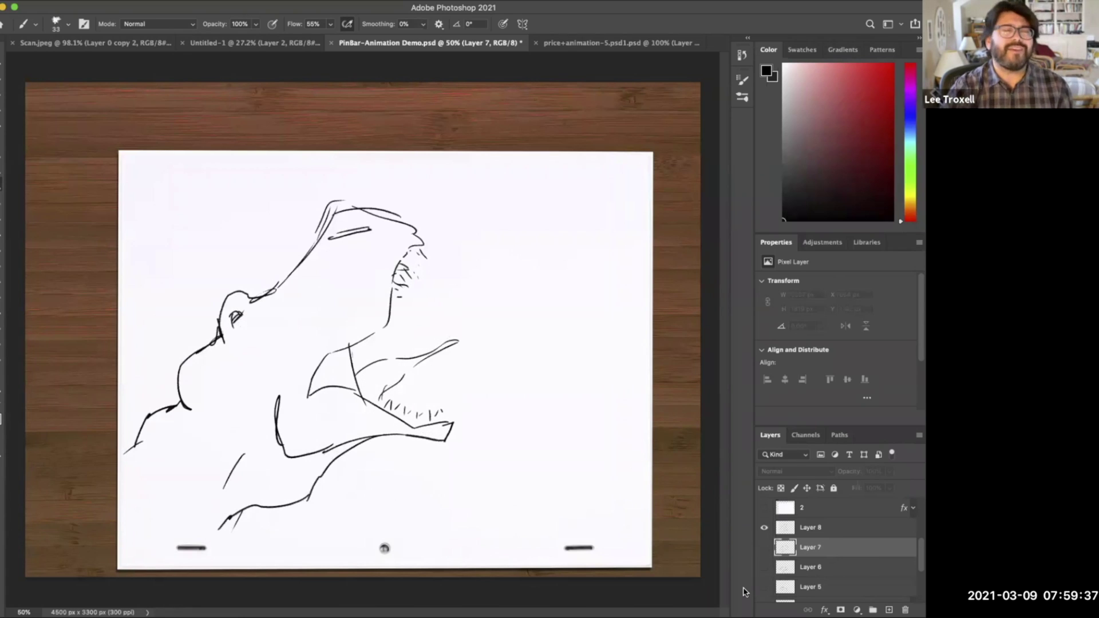